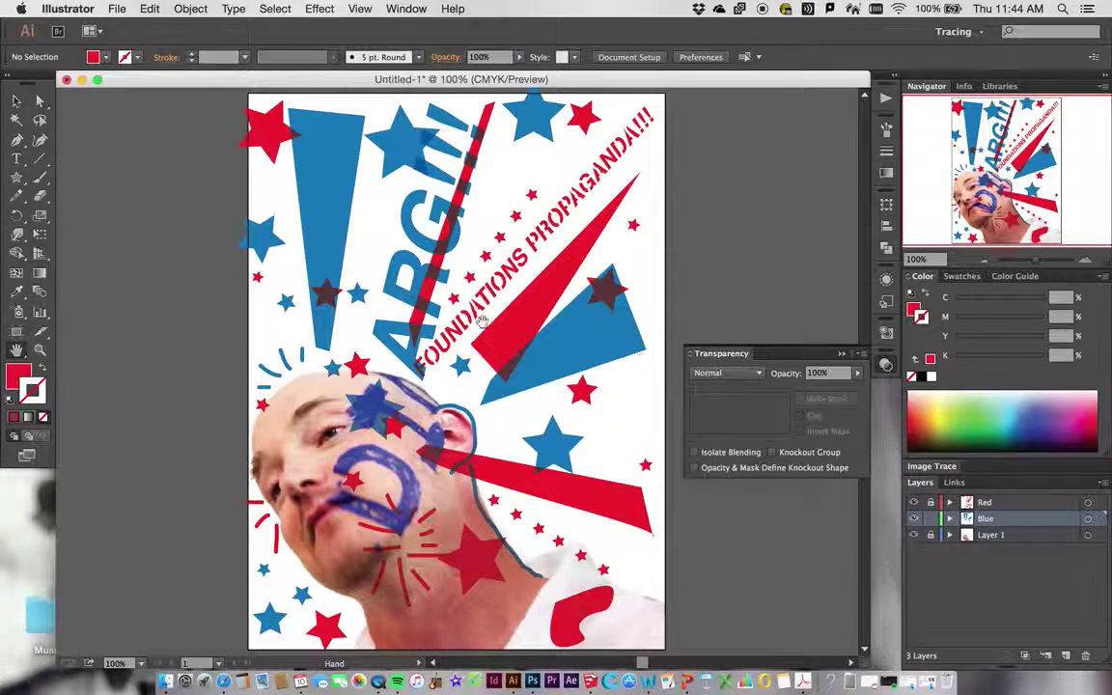
Step: Select the rotated ARG!!! text object, briefly trying the Eraser before returning to Selection
click(16, 103)
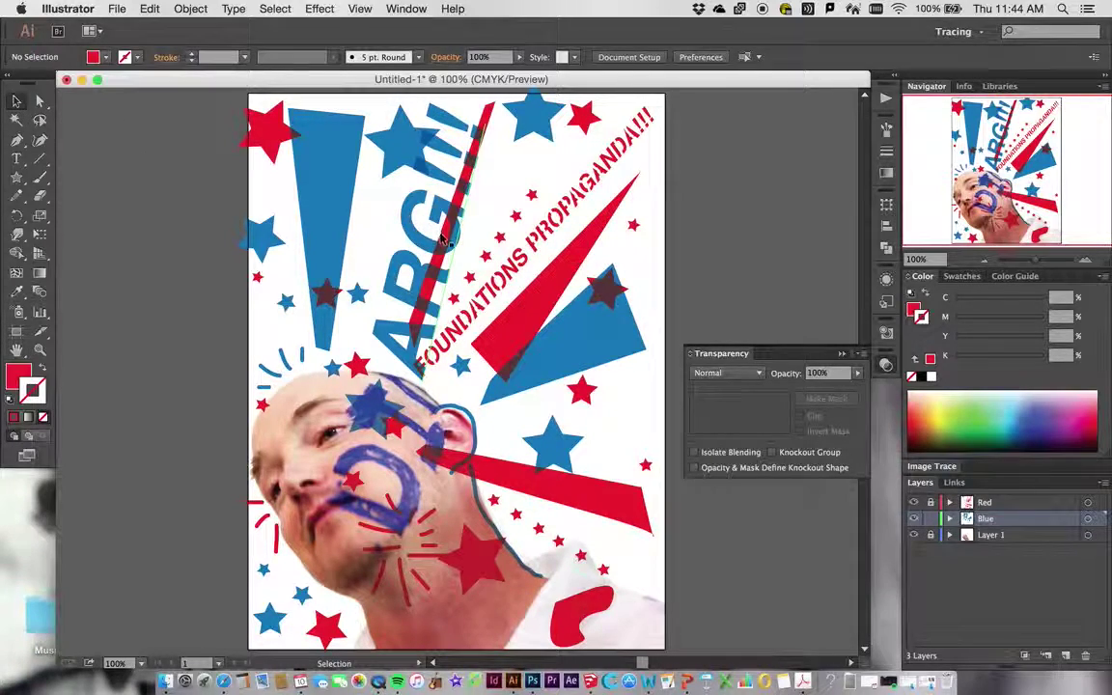
click(418, 234)
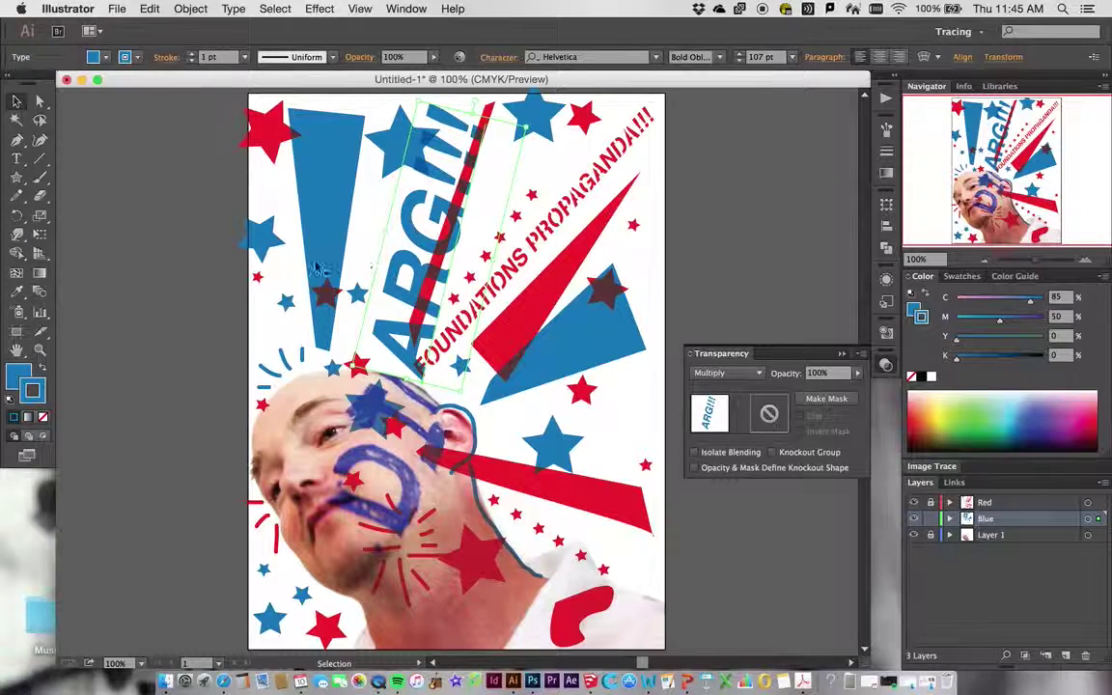
click(39, 195)
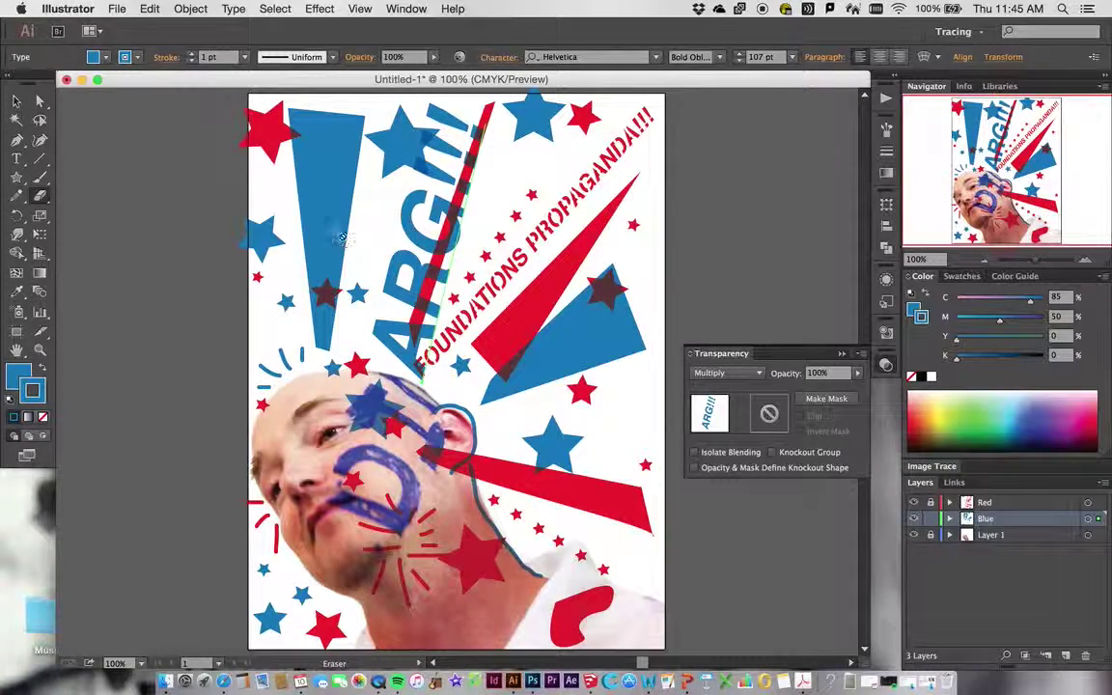
key(v)
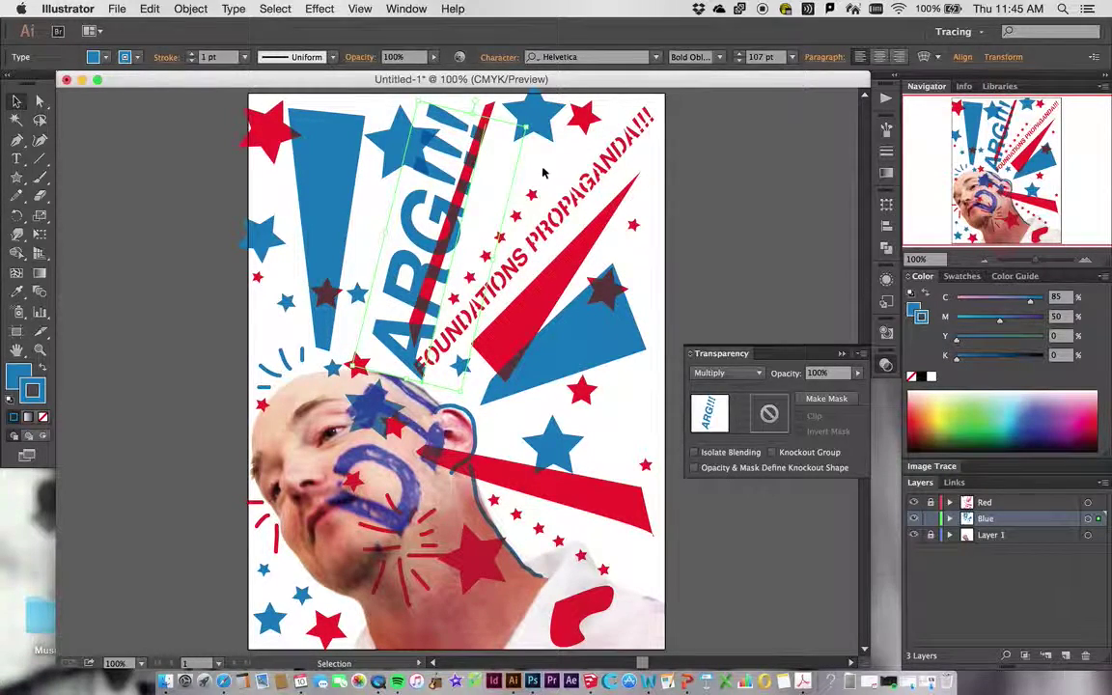
click(488, 156)
click(410, 249)
Step: Convert the ARG!!! text to outlines with Type > Create Outlines, then deselect it
click(190, 9)
mouse_move(234, 9)
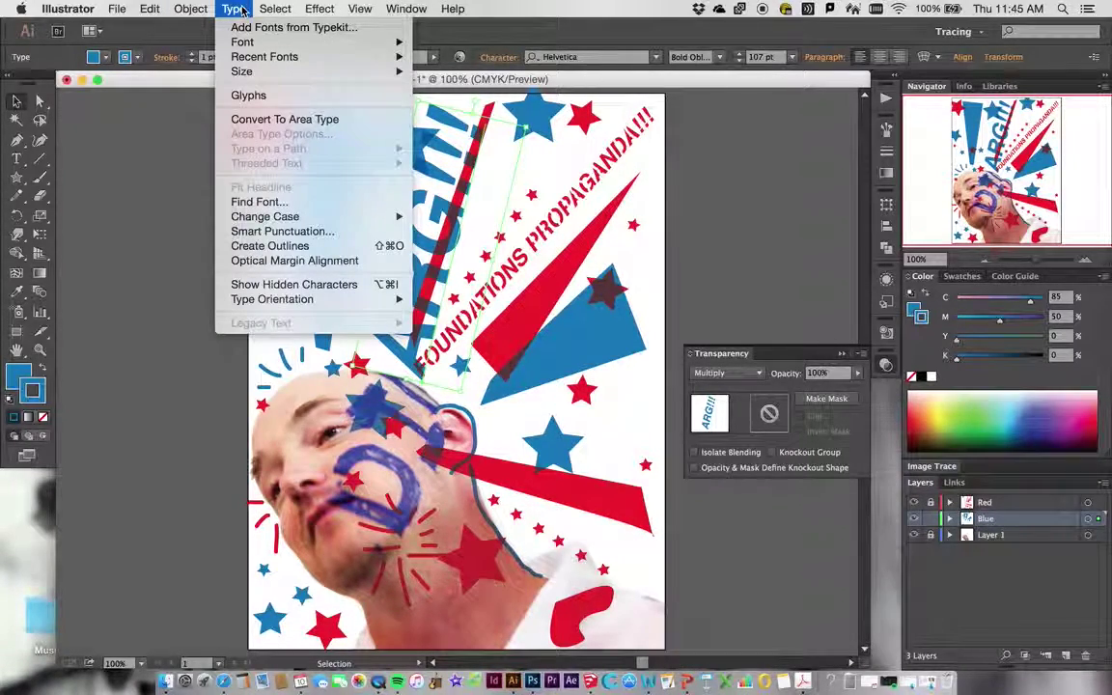
click(299, 253)
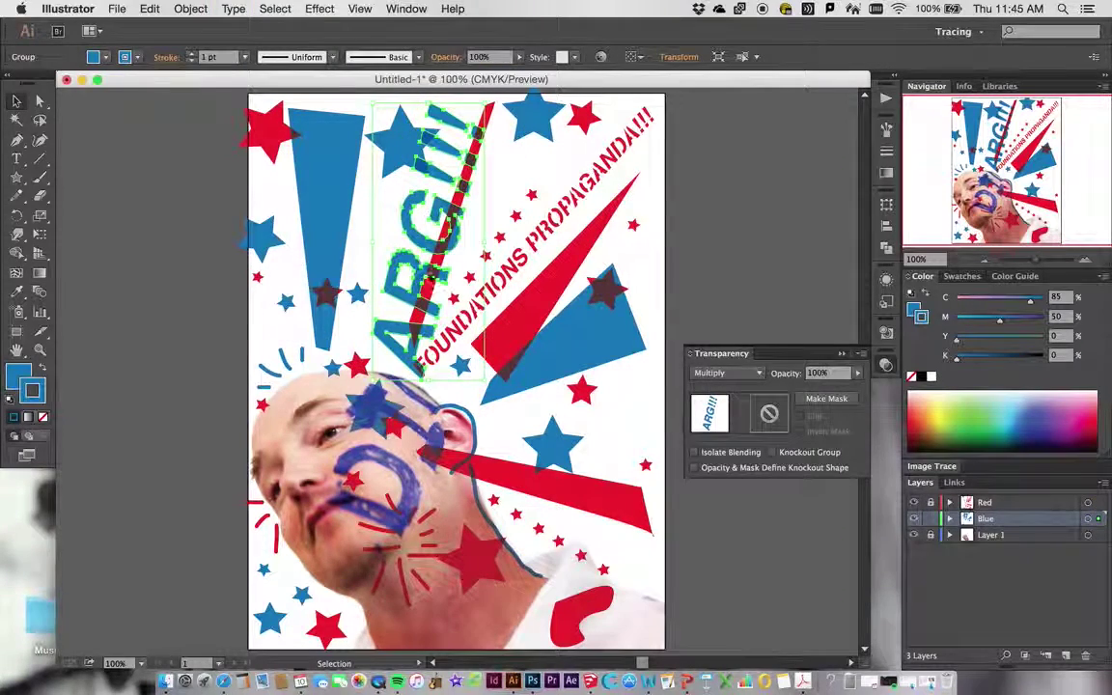
click(513, 183)
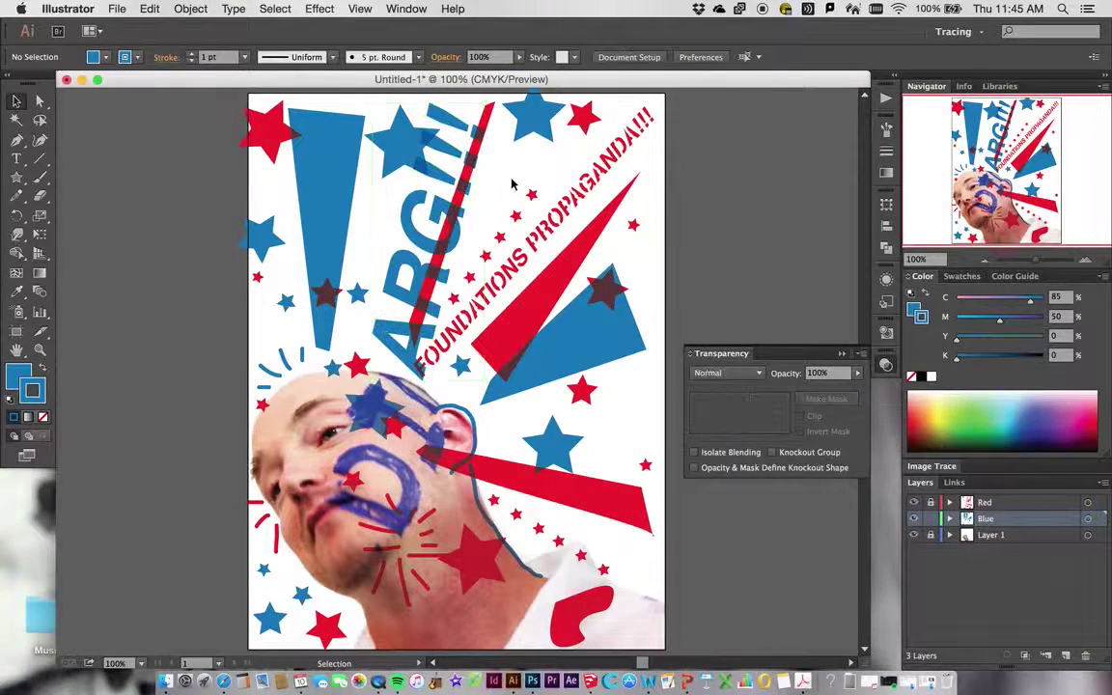
click(39, 350)
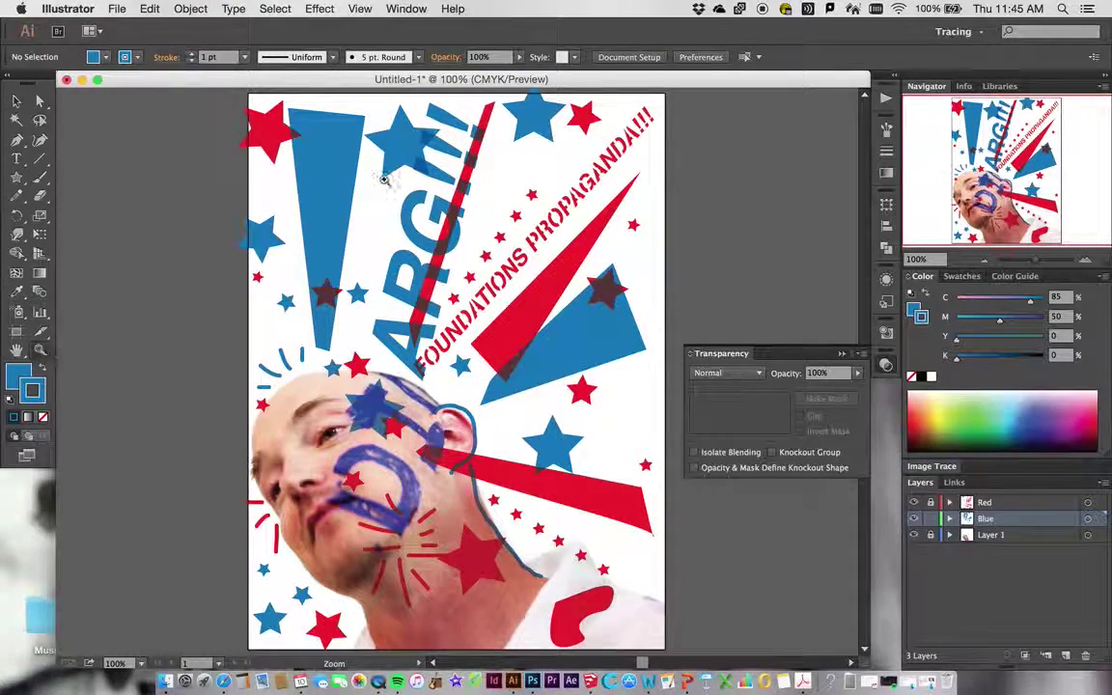
Step: Zoom in and drag the top exclamation bar's upper-left anchor up and out with Direct Selection
click(386, 261)
click(386, 264)
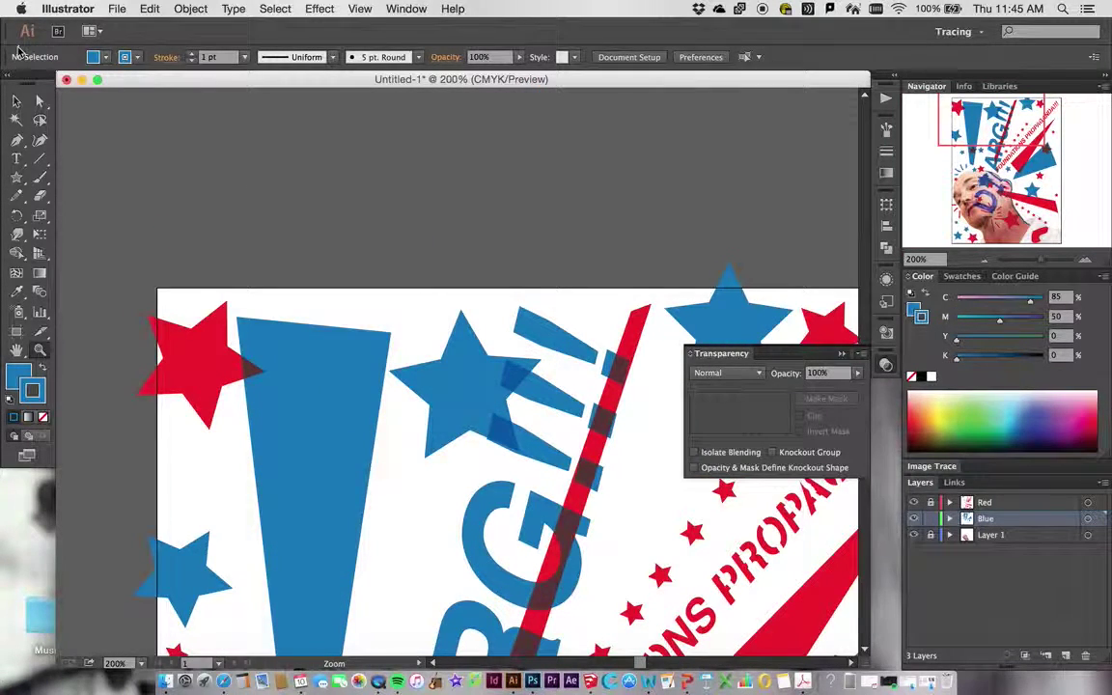
click(17, 101)
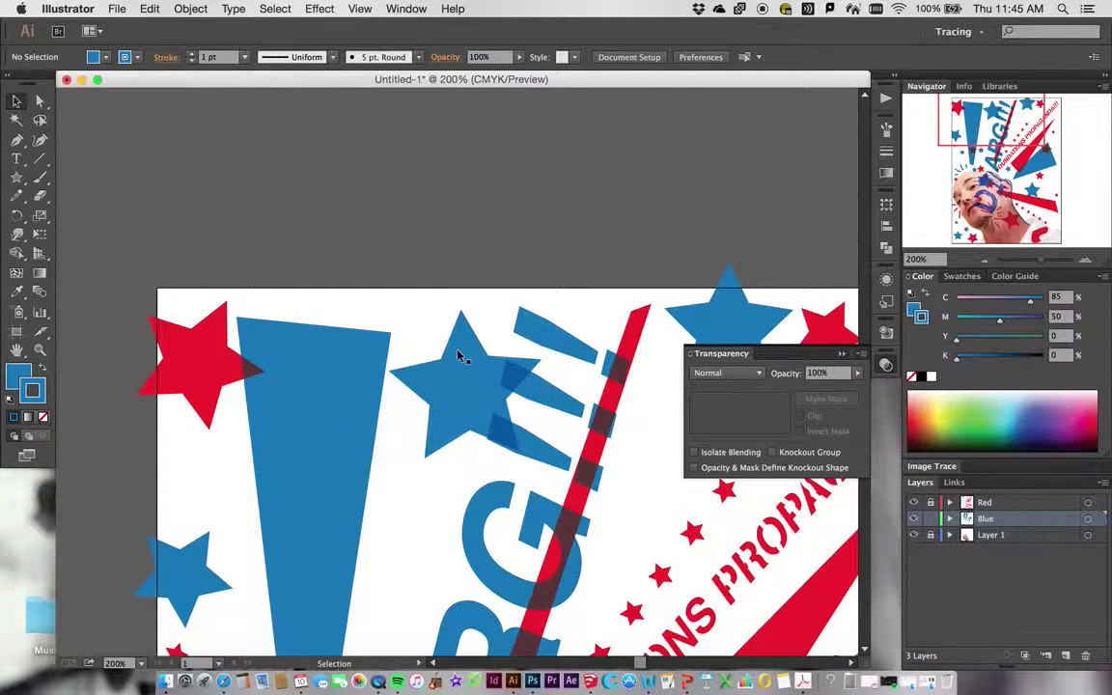
click(535, 337)
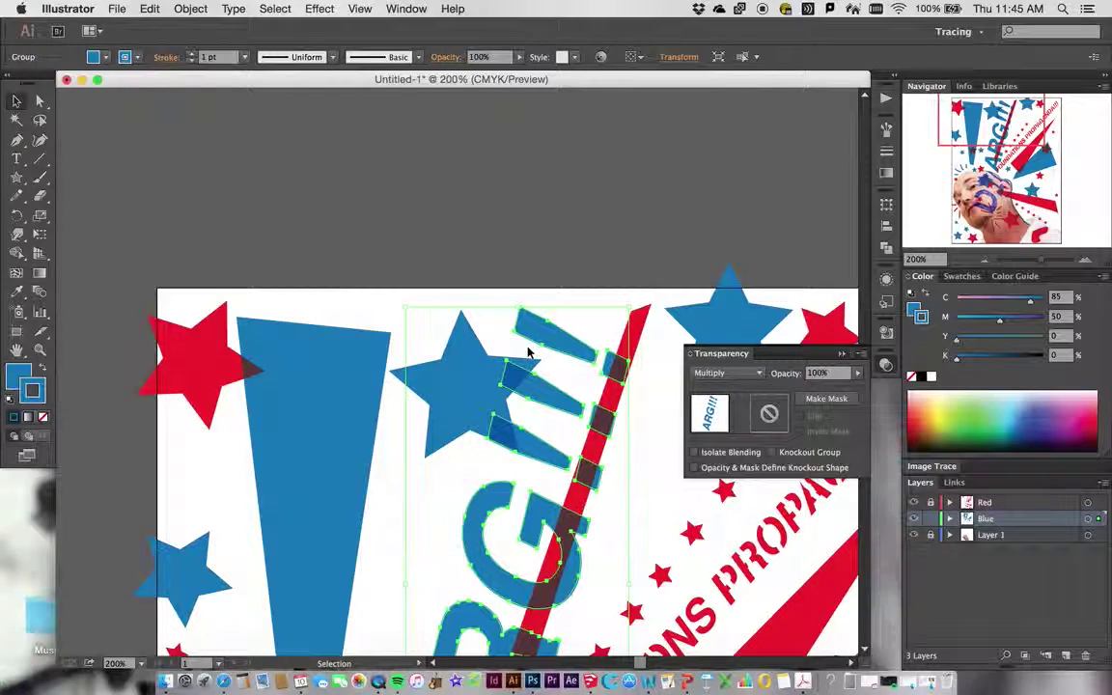
click(39, 100)
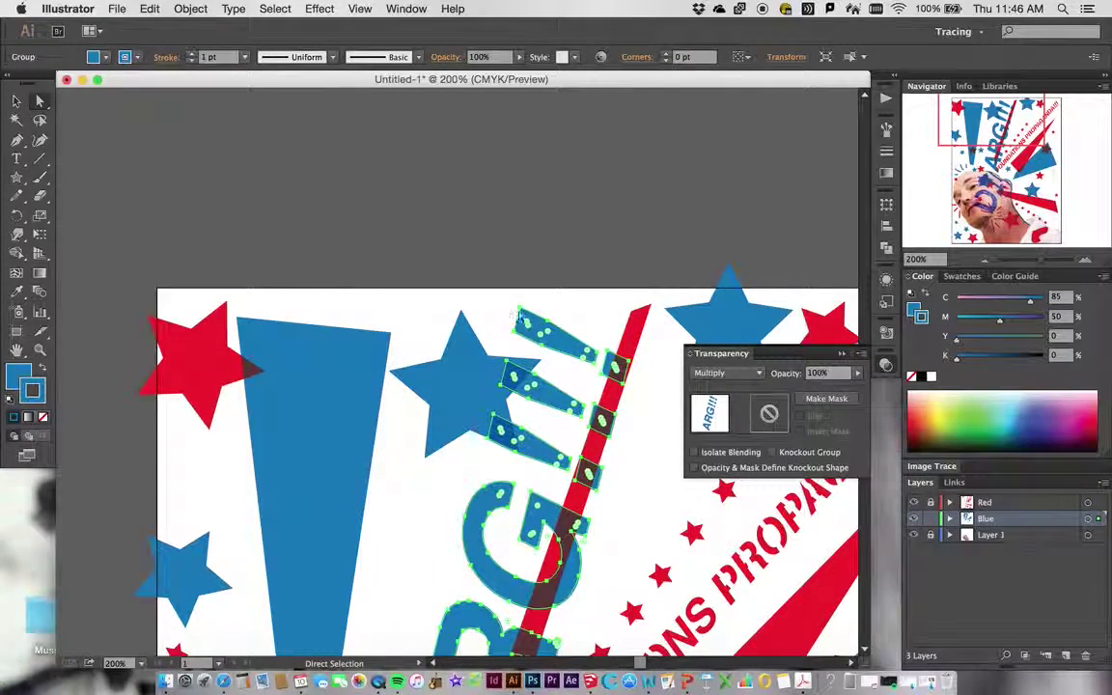
click(519, 307)
drag(519, 306, 552, 309)
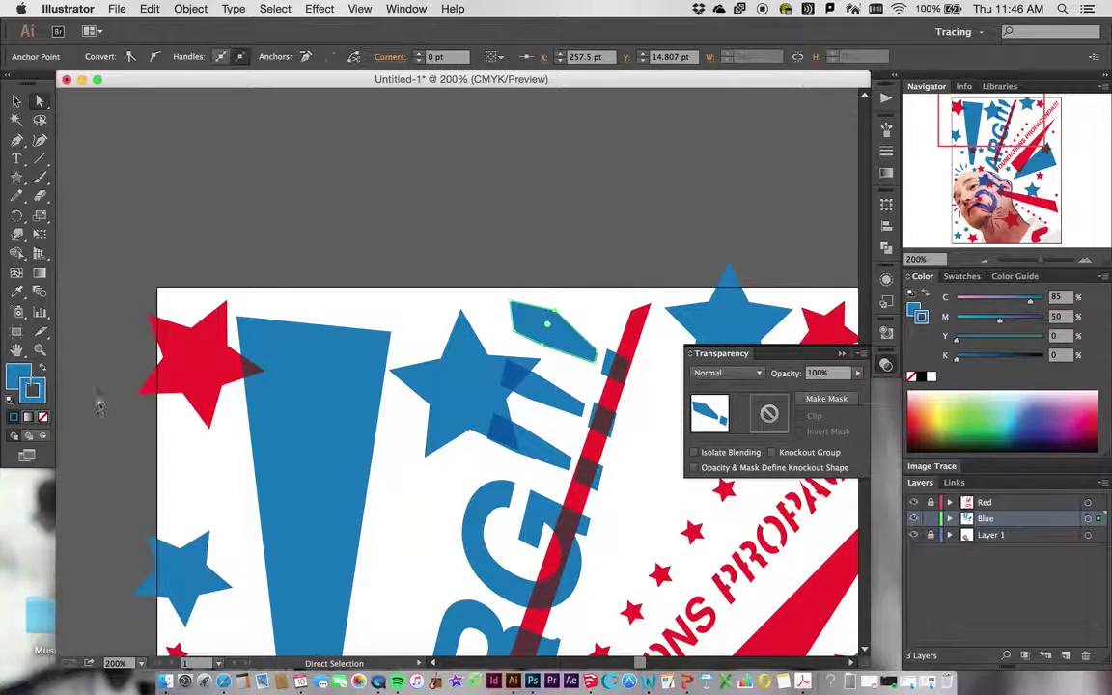
Step: Pan down to the lower letters and reselect the whole ARG!!! letter group
click(16, 350)
drag(529, 494, 529, 292)
click(16, 101)
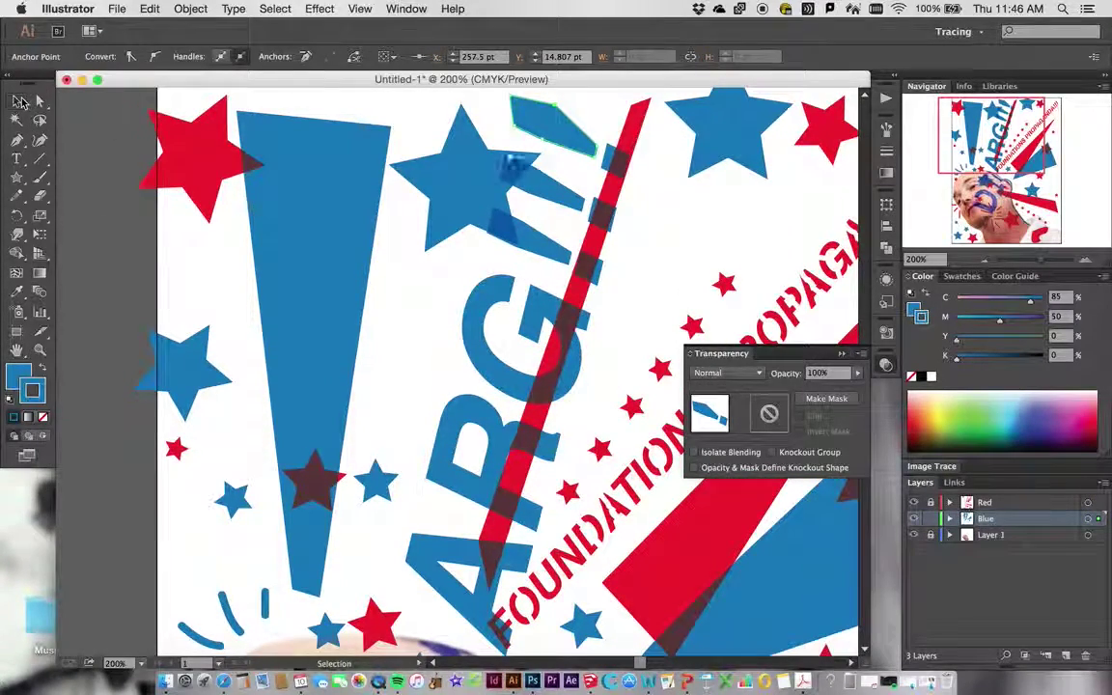
click(446, 290)
click(487, 323)
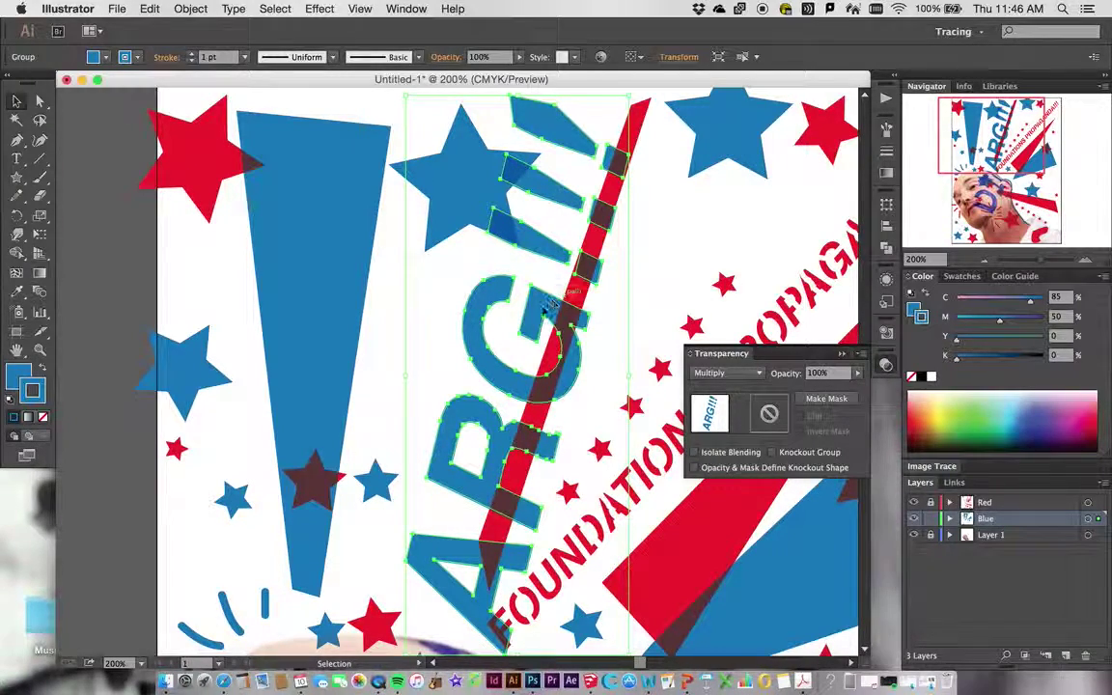
Step: Erase stencil gaps through the upper-left of the A and the lower part of the G
click(444, 317)
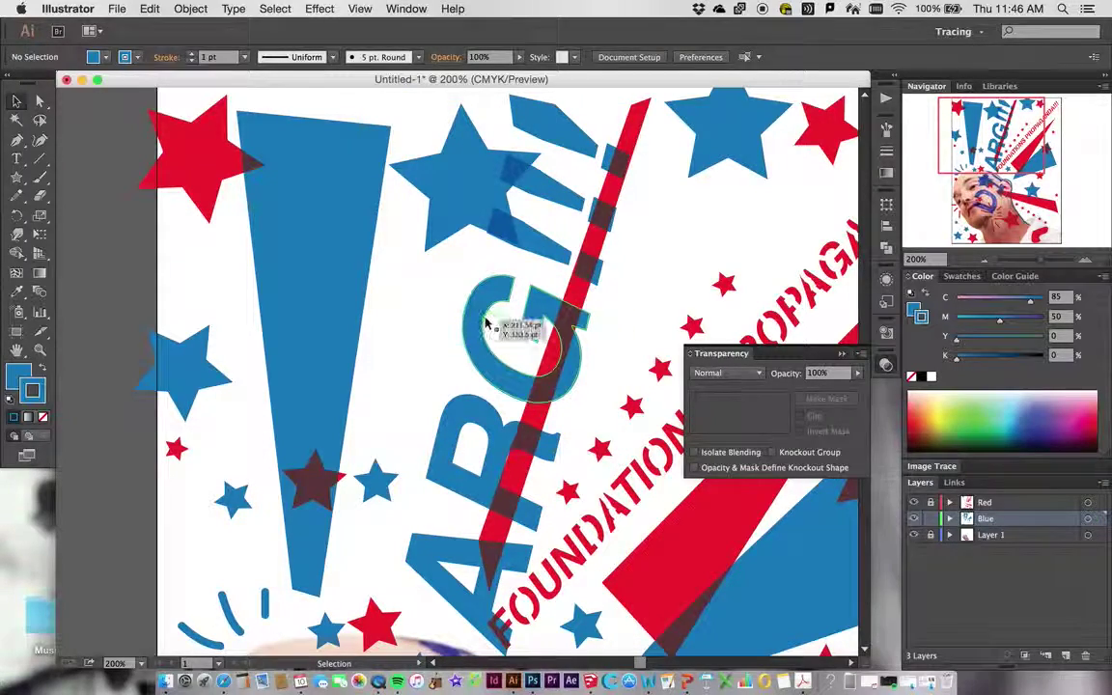
click(498, 328)
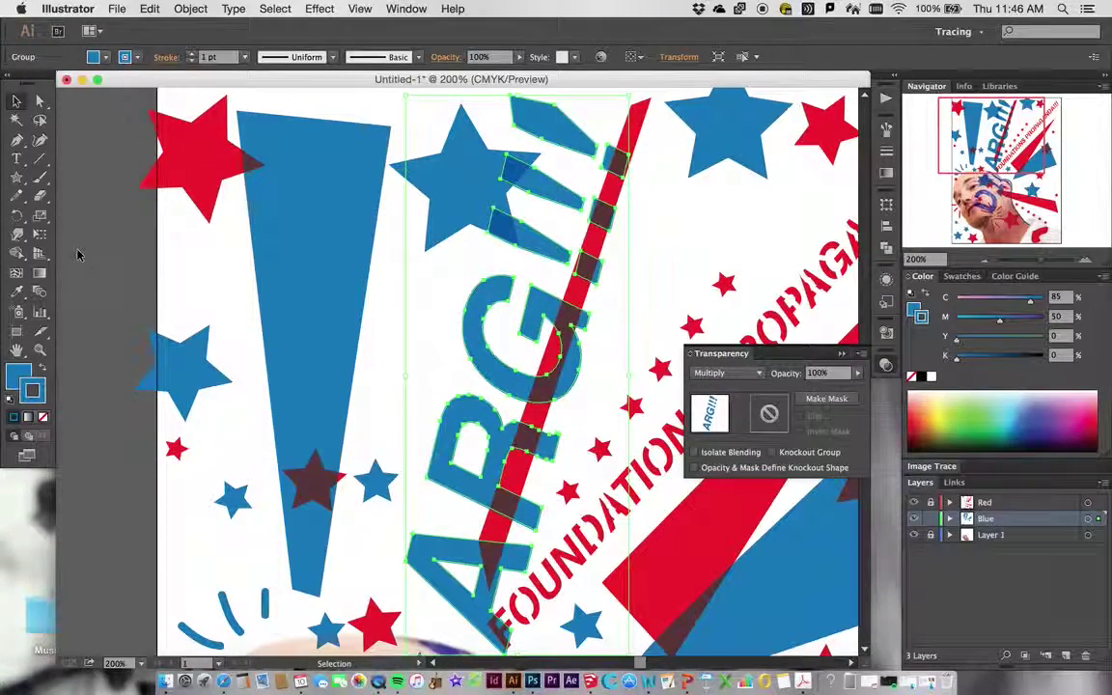
click(39, 196)
drag(427, 433, 459, 442)
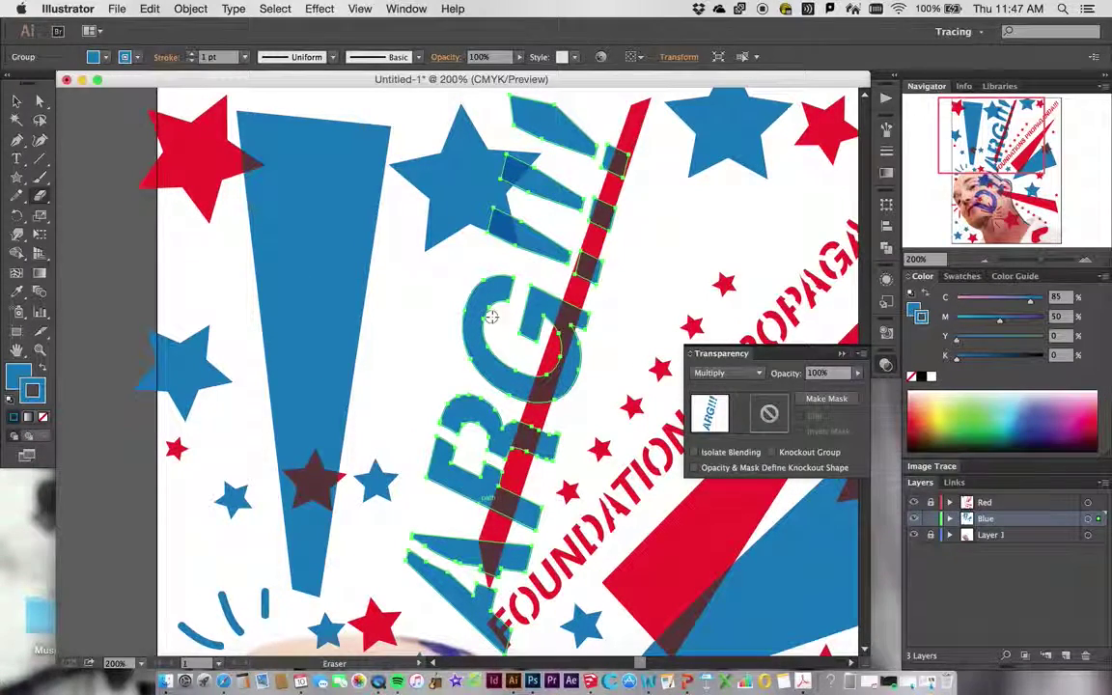
drag(532, 369, 549, 405)
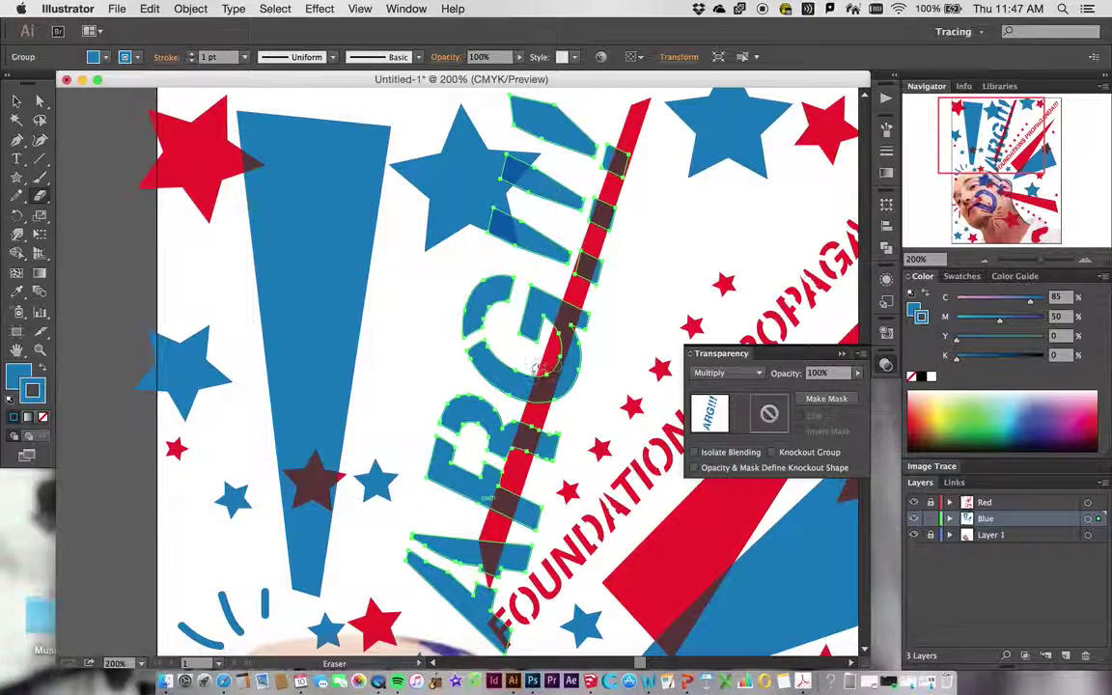
Step: Fit the whole poster in the window and clear the letter group selection
double_click(18, 351)
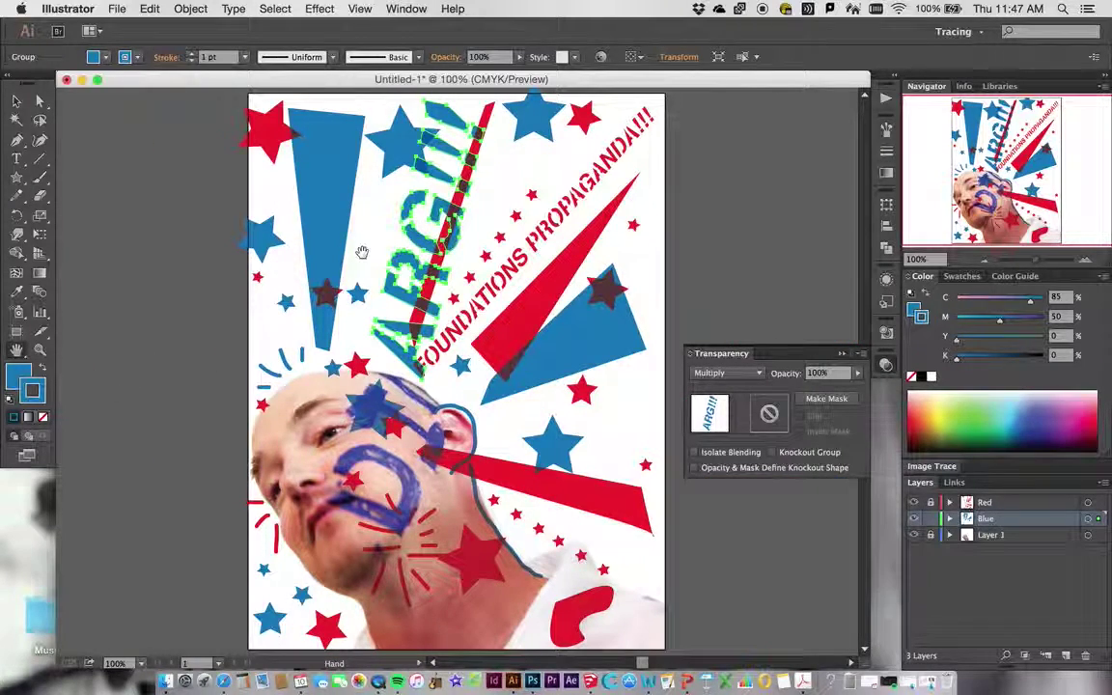
click(17, 100)
click(195, 219)
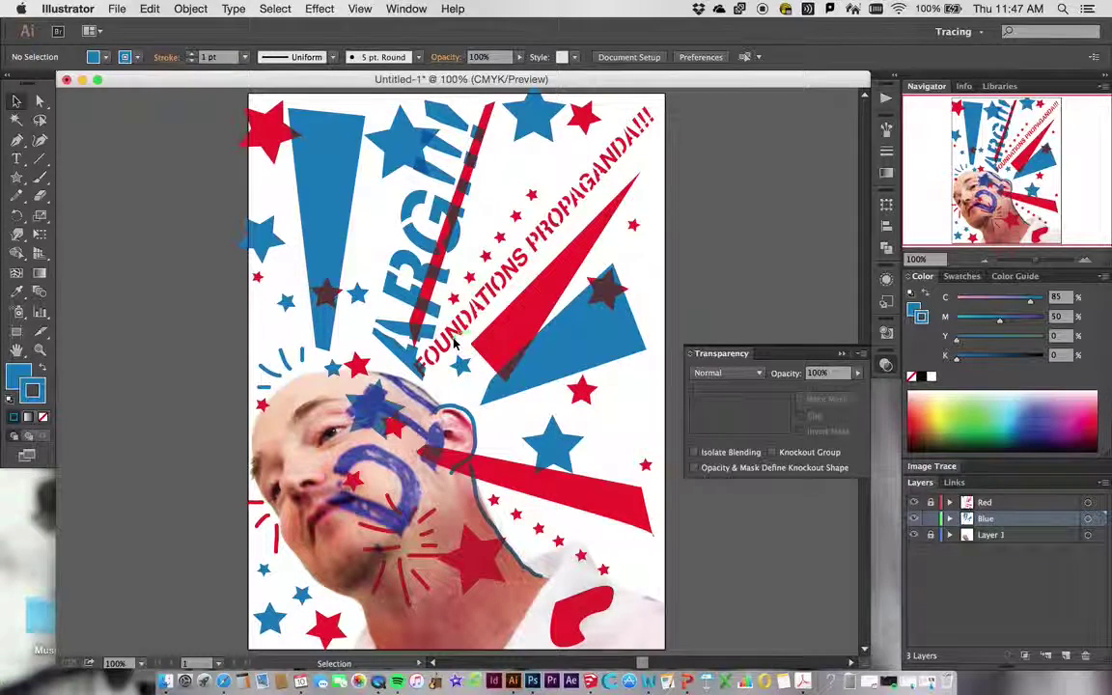
drag(444, 356, 492, 365)
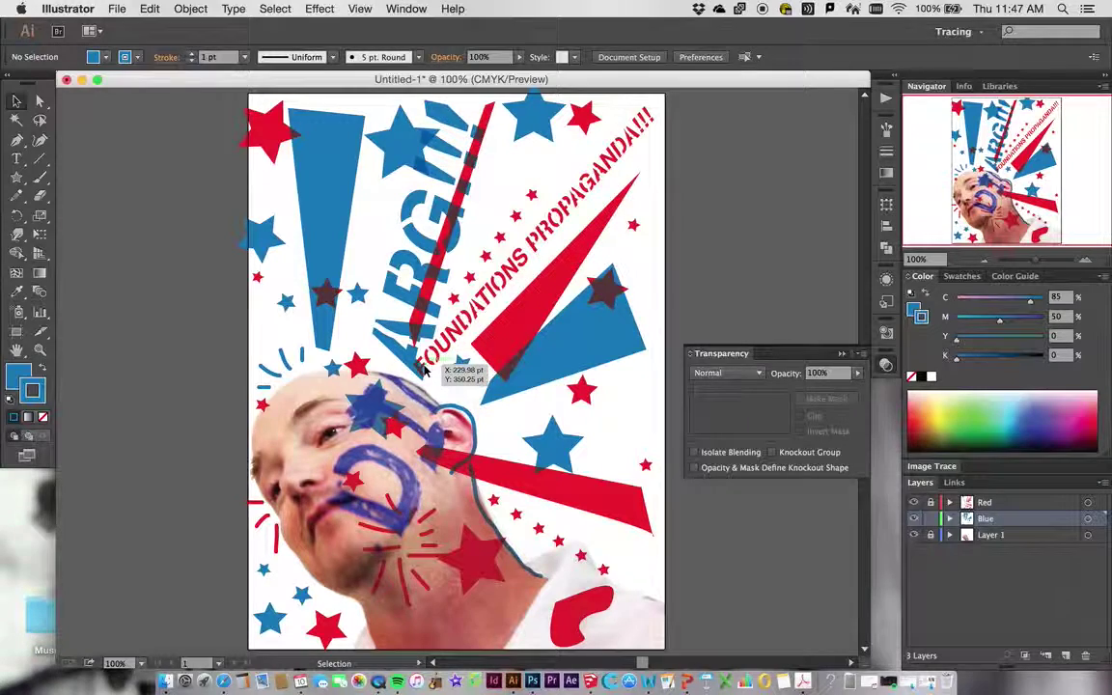